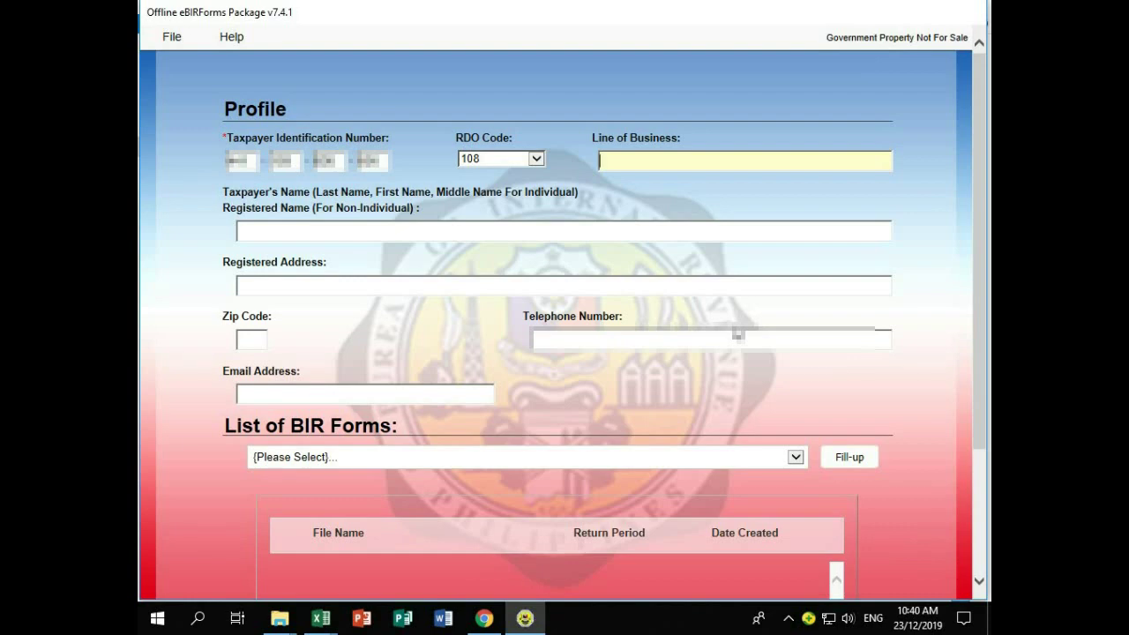
# Step: Enter 'HARDWARE AND CONSTUCTION SUPPLIES' as the line of business and type the taxpayer's registered name
pyautogui.write('HARDWARE A')
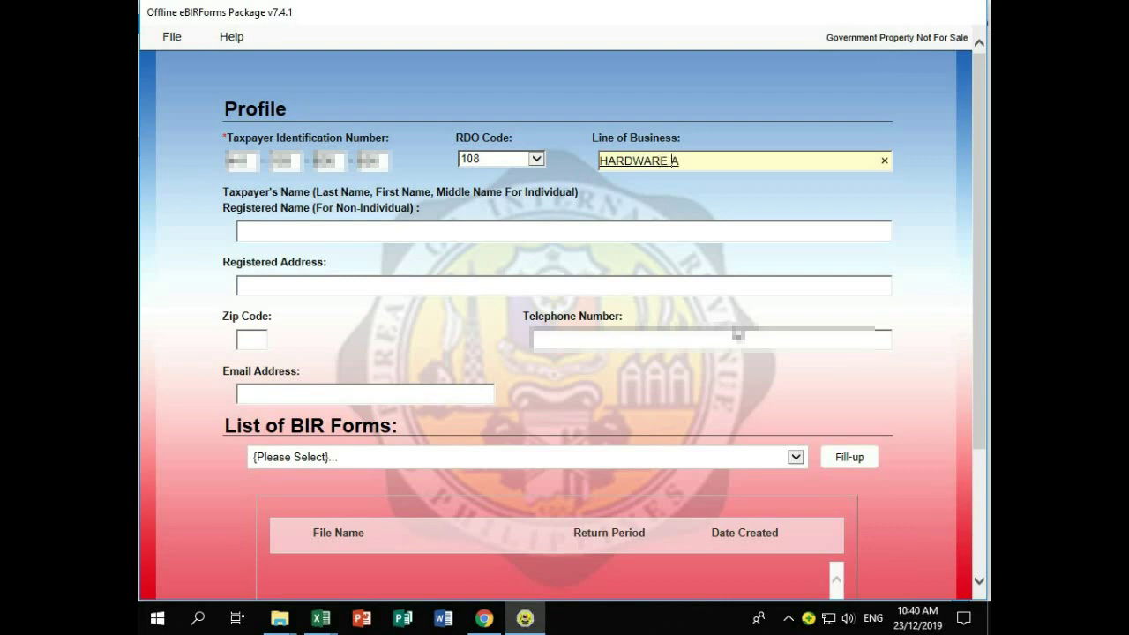
pyautogui.write('ND CONSTUCTI')
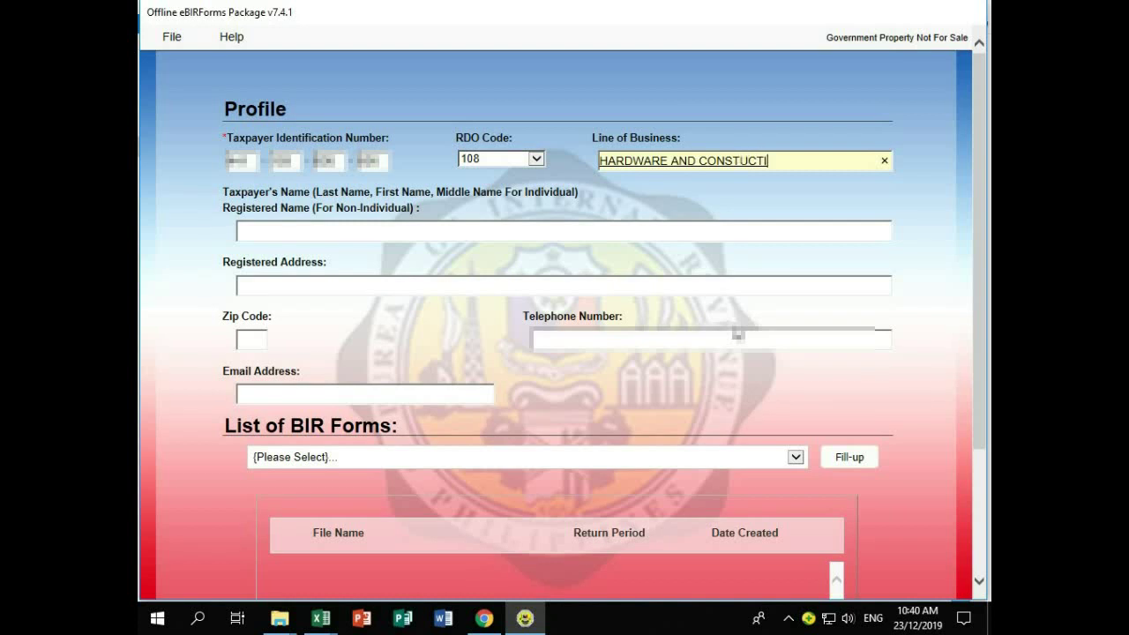
pyautogui.write('ON SUPPLIES')
pyautogui.click(524, 232)
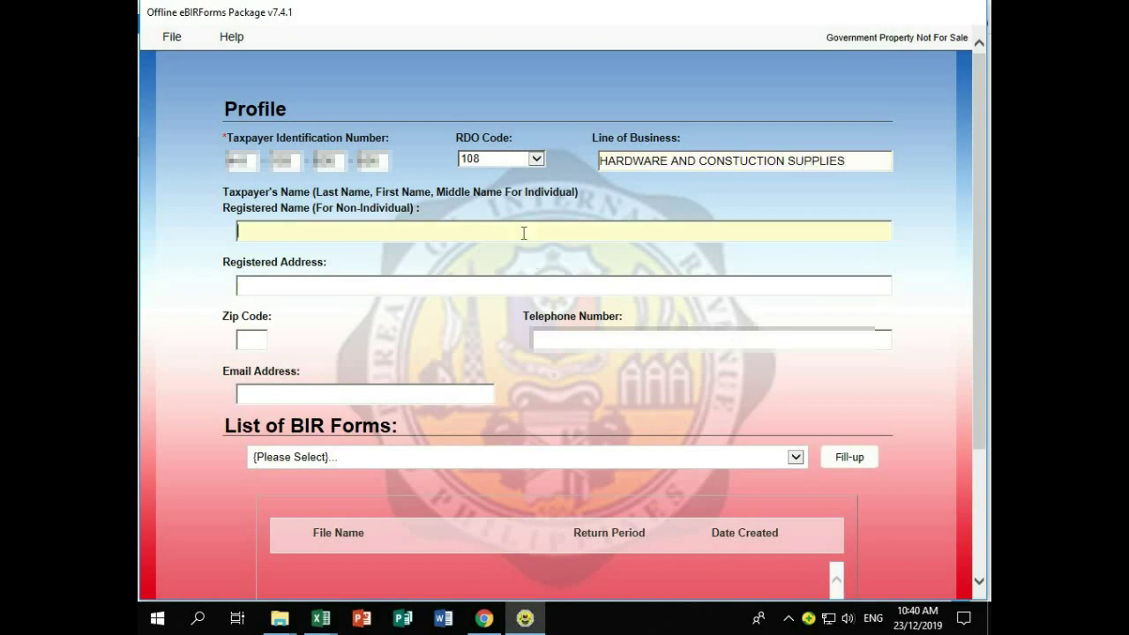
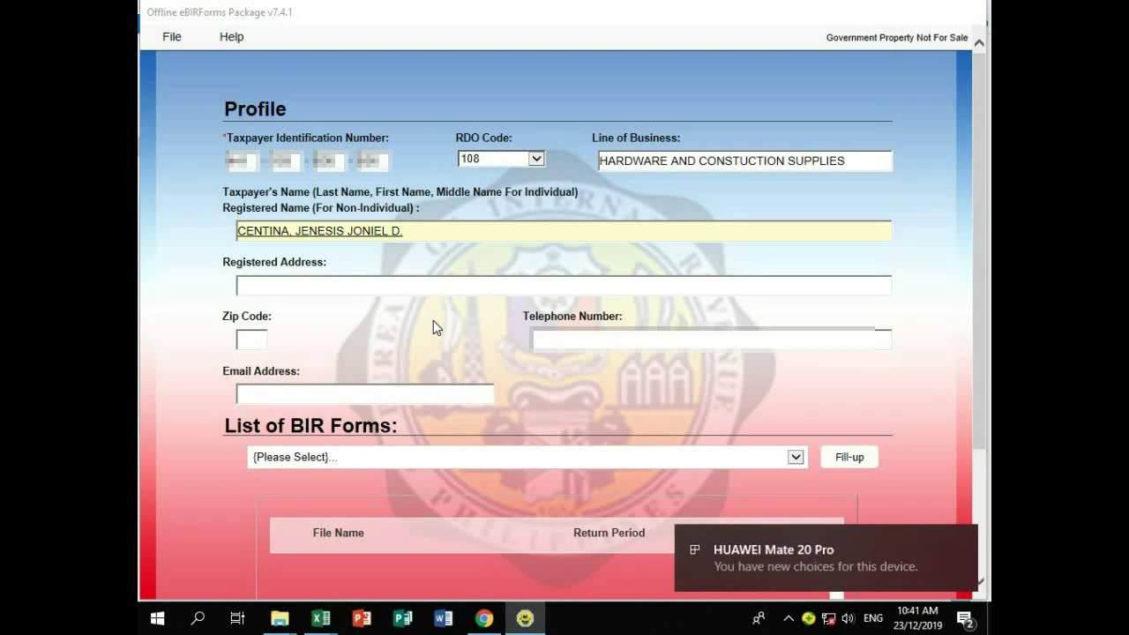
# Step: Fill in the taxpayer's registered address and zip code
pyautogui.click(403, 285)
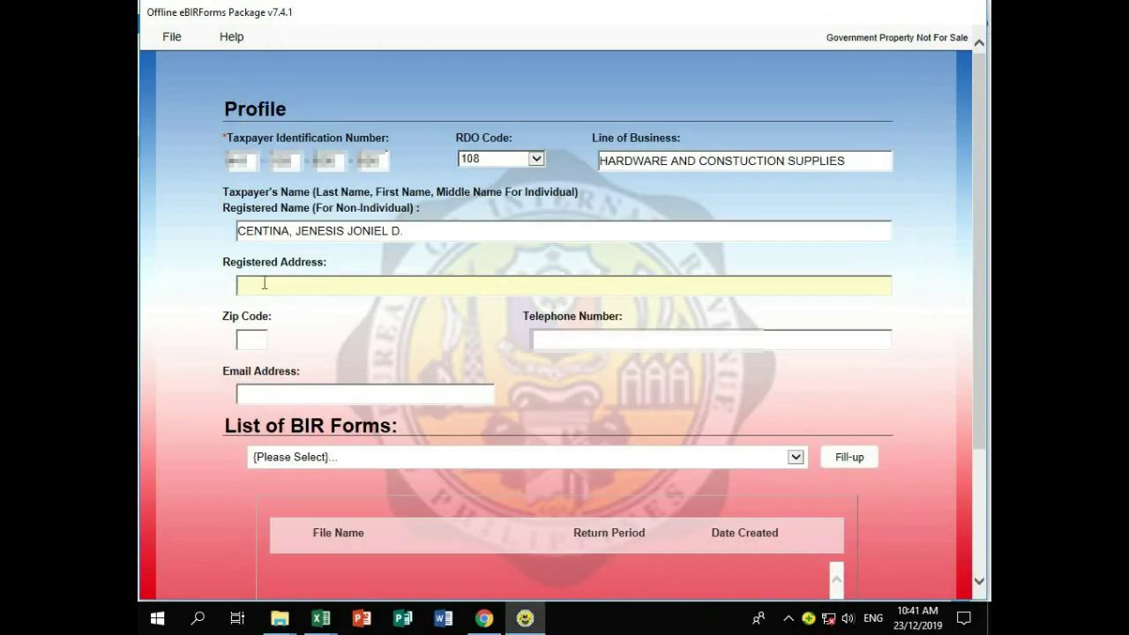
pyautogui.write('ARAKAN')
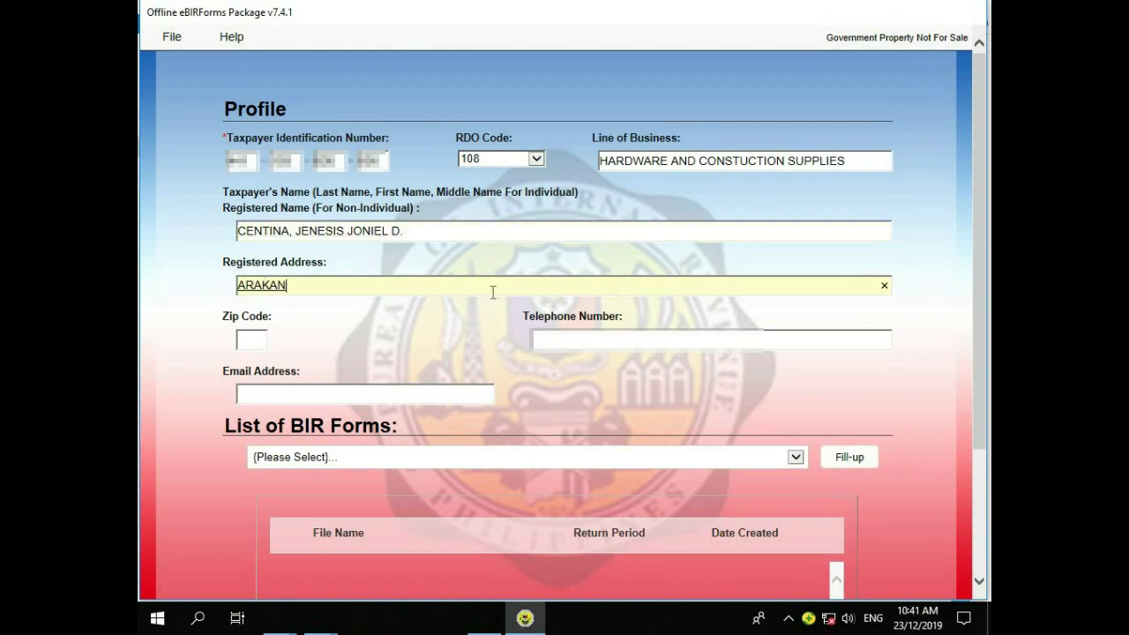
pyautogui.click(249, 338)
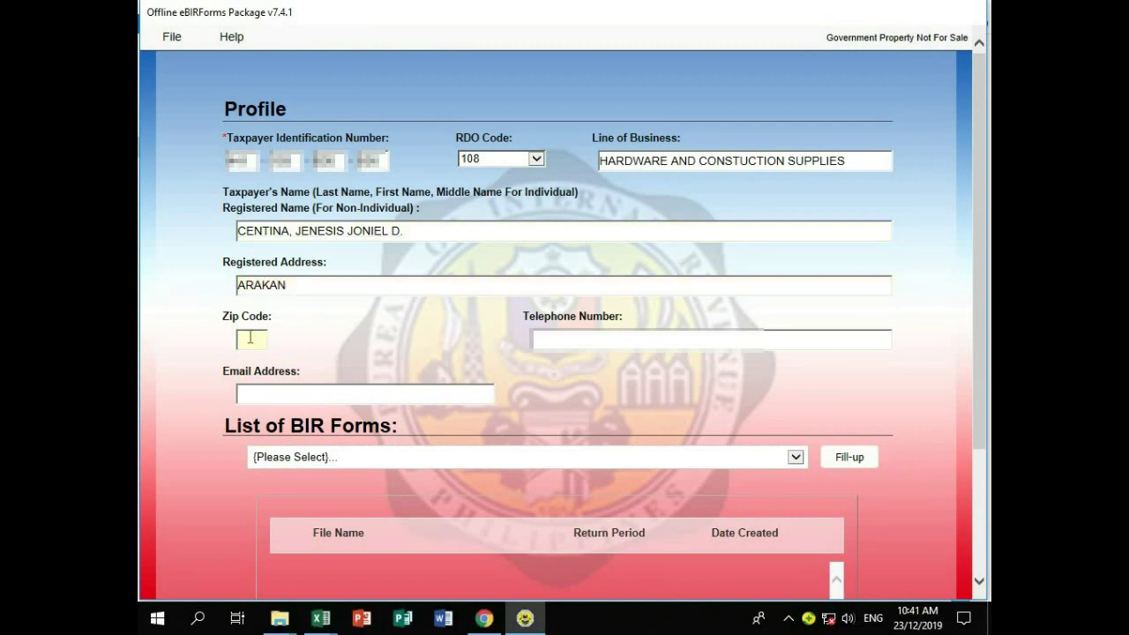
pyautogui.write('9417')
# Step: Enter the taxpayer's telephone number and e-mail address in the profile
pyautogui.press('Tab')
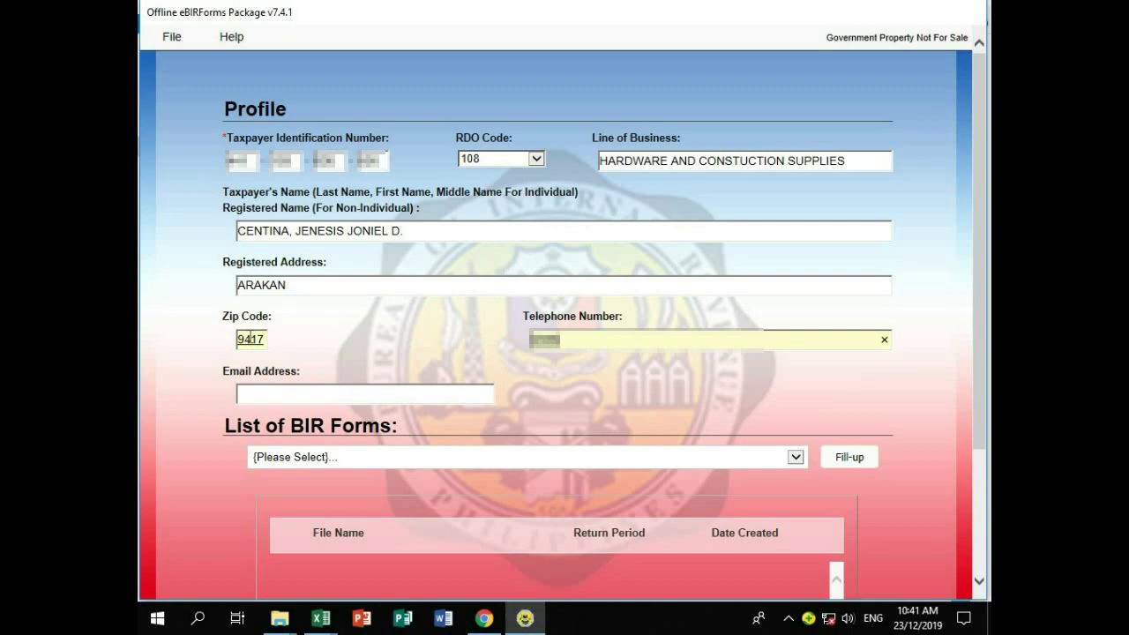
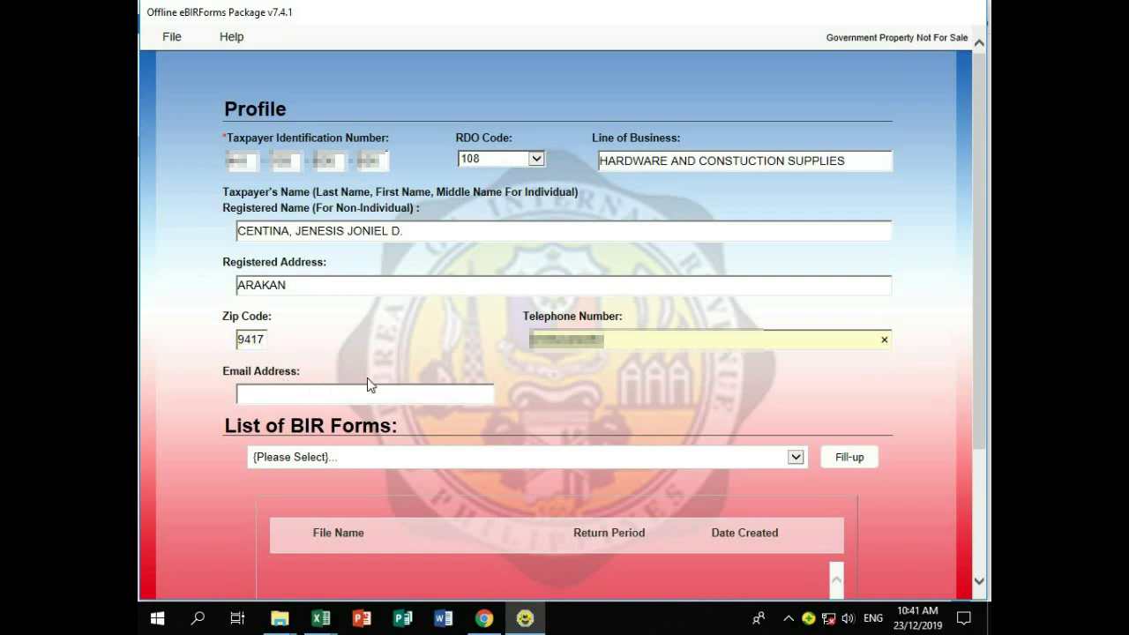
pyautogui.click(352, 395)
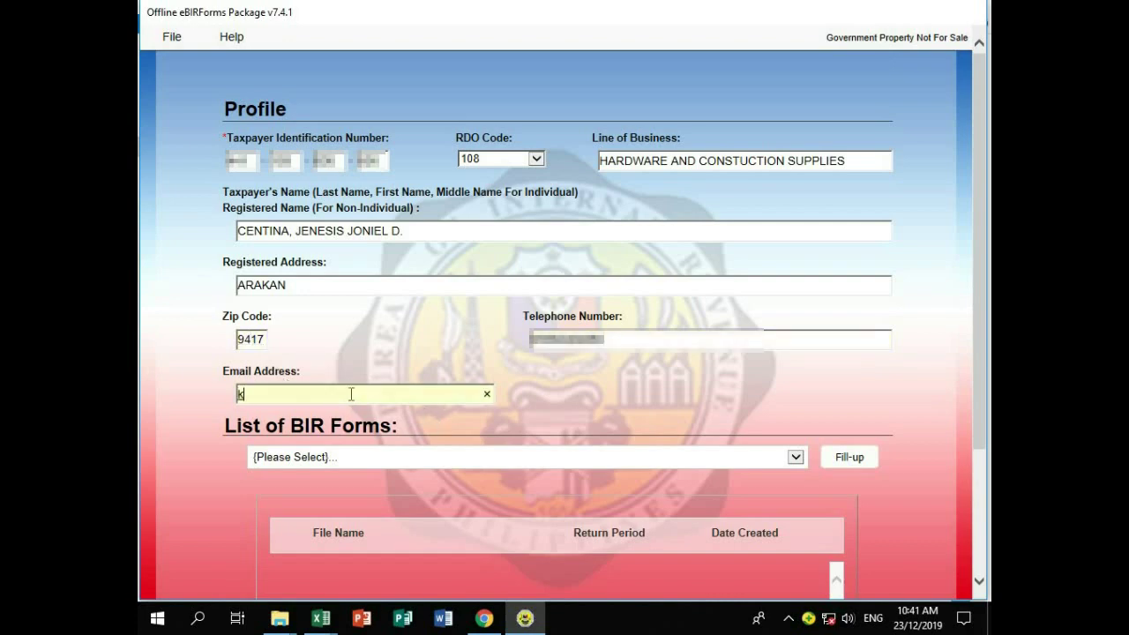
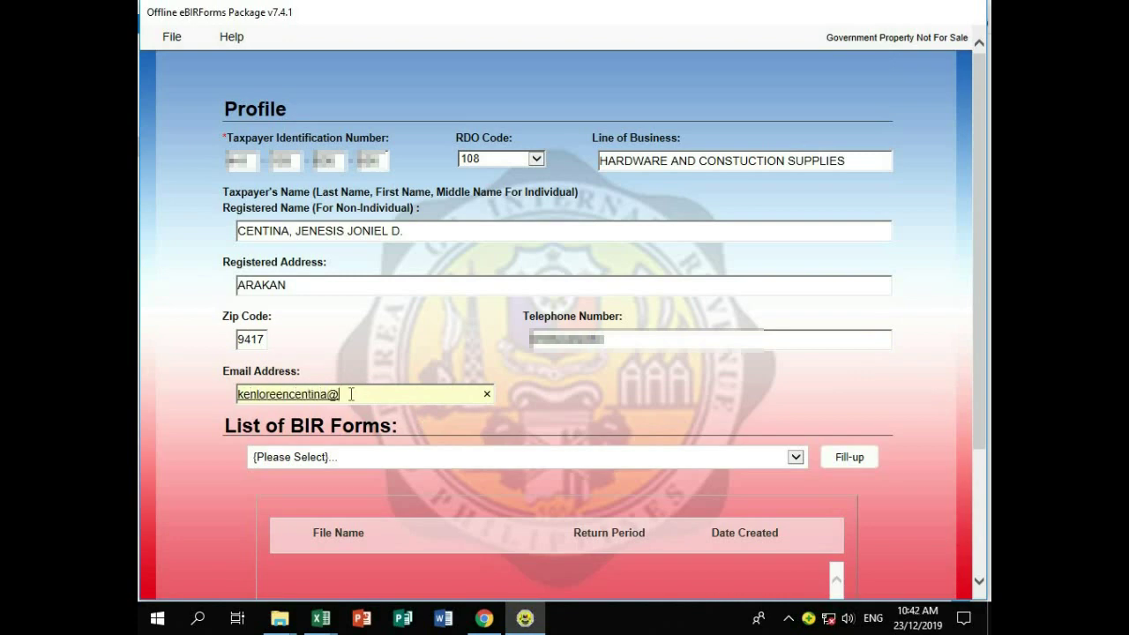
pyautogui.click(593, 404)
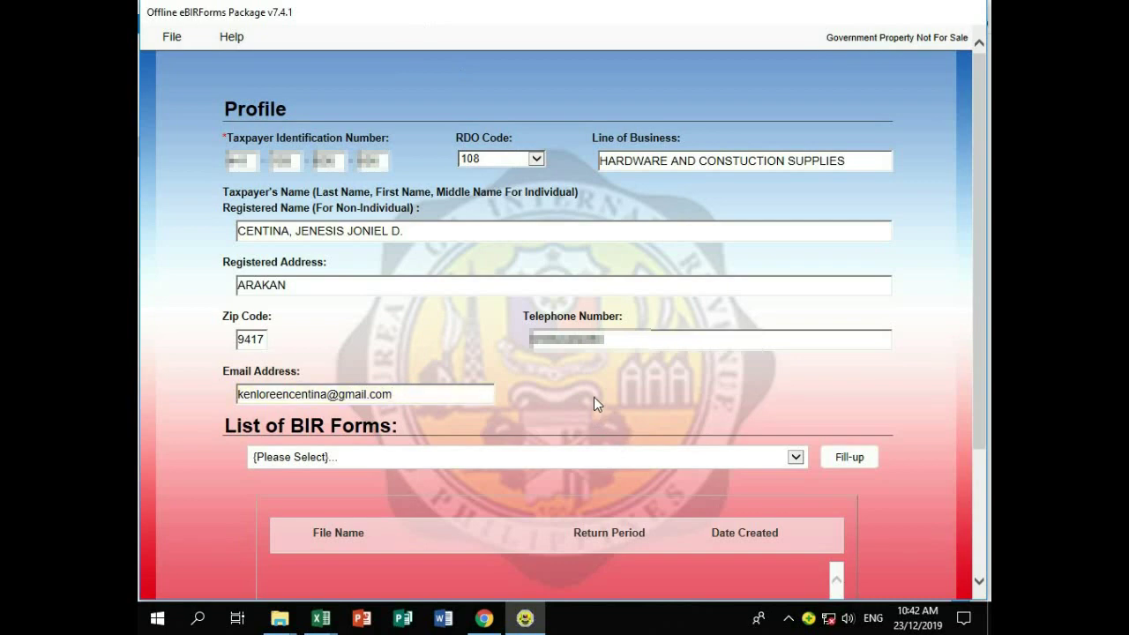
# Step: Choose BIR Form 1701A Annual Income Tax Return (NEW) from the forms list and start Fill-up
pyautogui.click(795, 456)
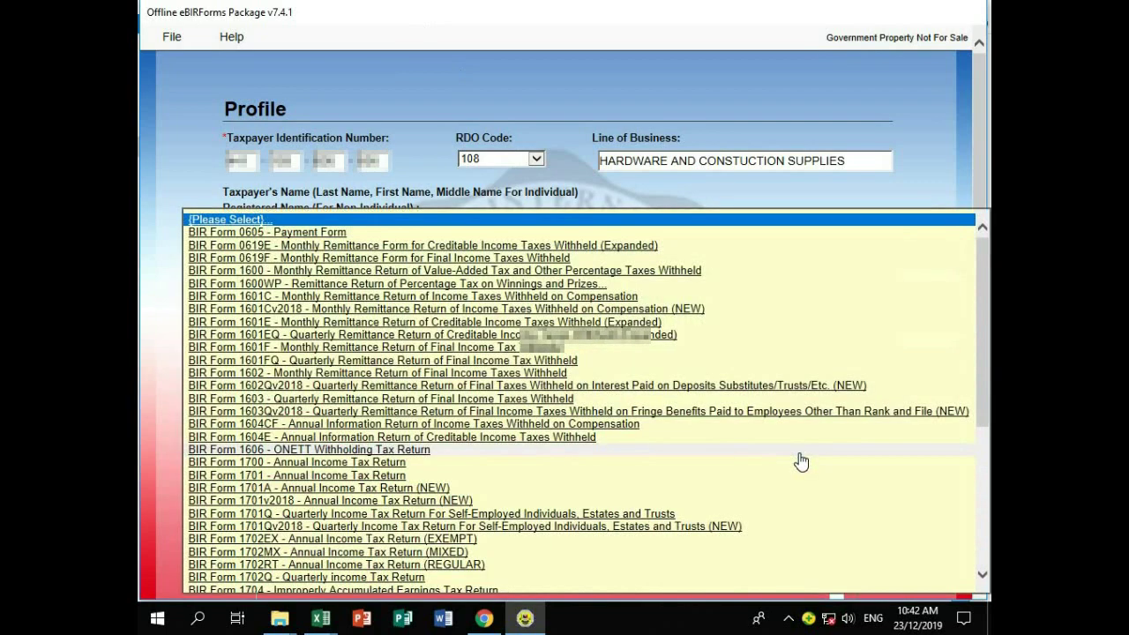
pyautogui.scroll(-1, 802, 455)
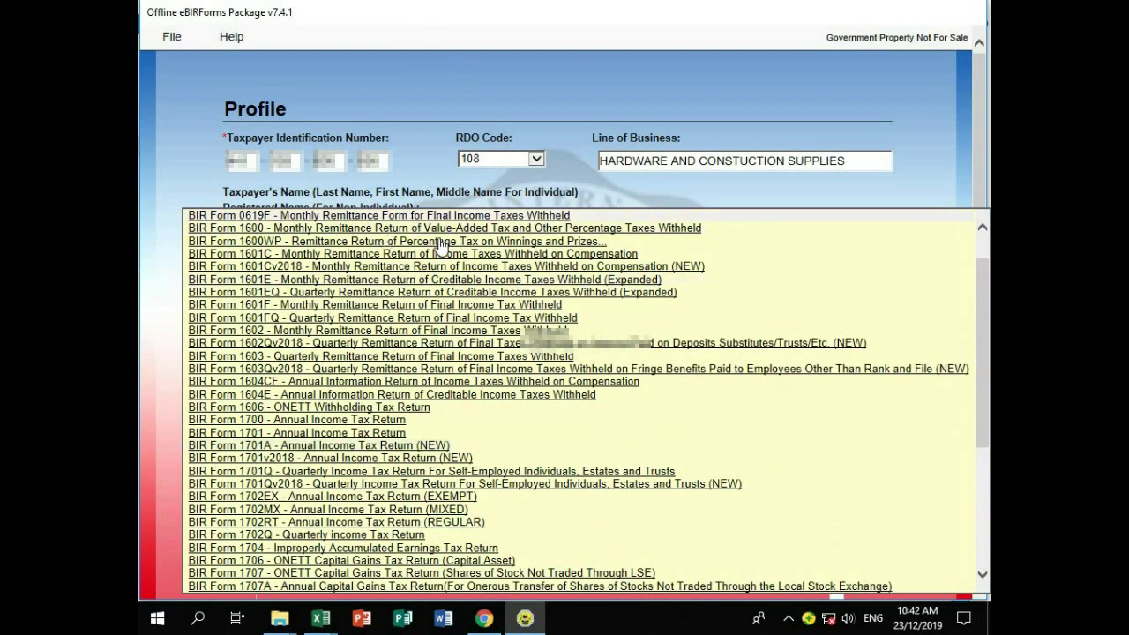
pyautogui.click(439, 446)
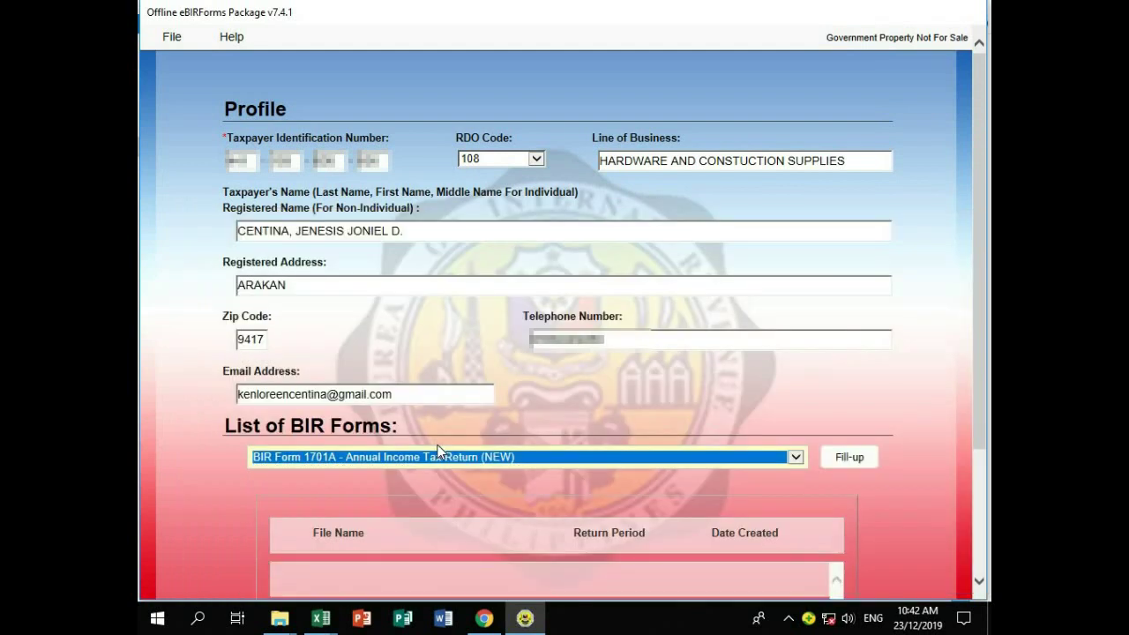
pyautogui.scroll(-3, 976, 291)
pyautogui.click(846, 282)
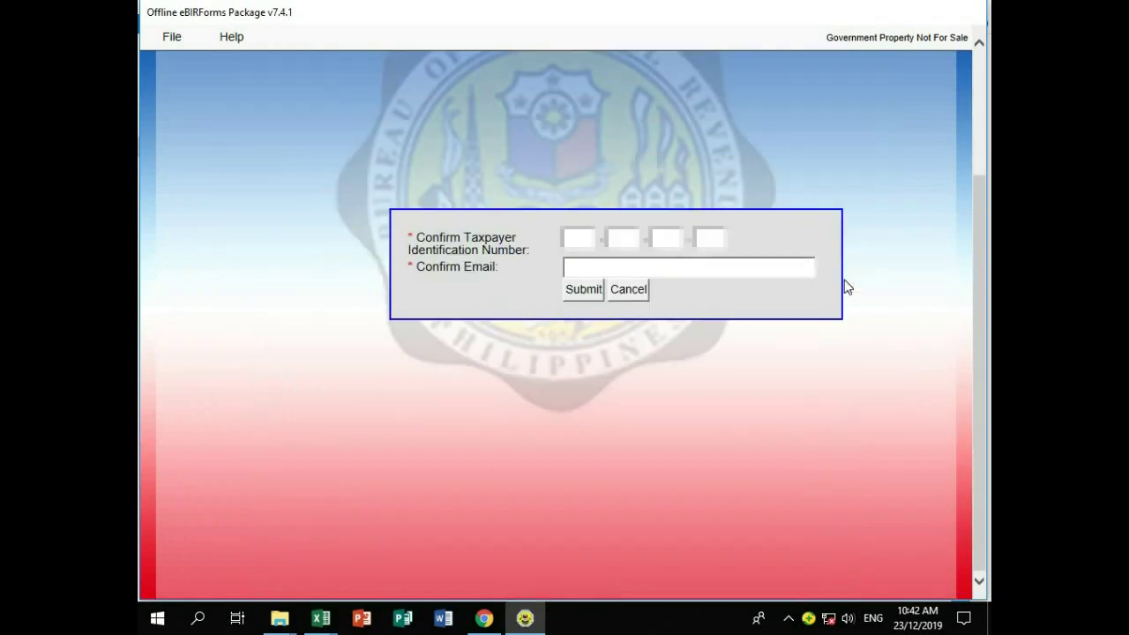
# Step: Re-enter the taxpayer identification number in the confirmation dialog
pyautogui.click(581, 241)
pyautogui.write('123')
pyautogui.press('Tab')
pyautogui.write('456789')
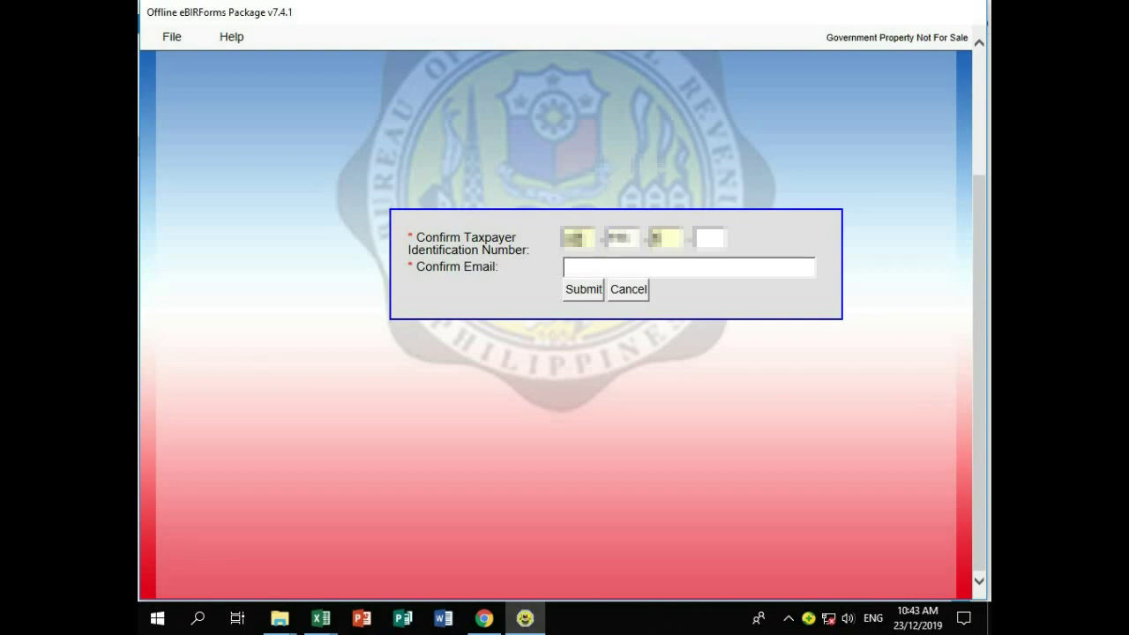
pyautogui.write('000')
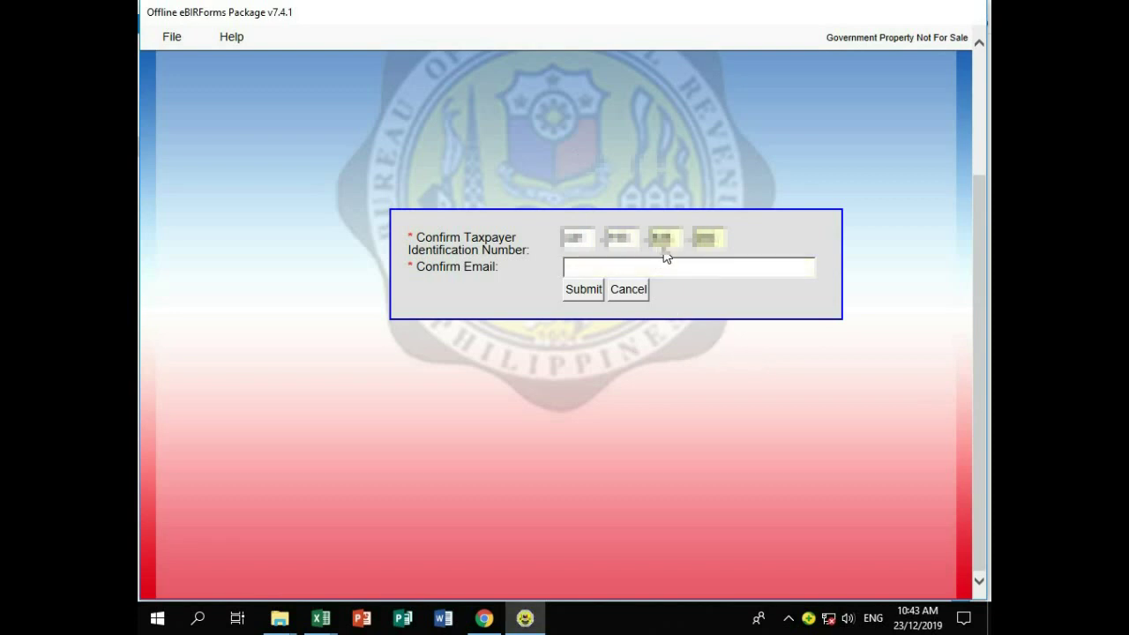
# Step: Type the confirmation e-mail address, correcting the mistyped parts
pyautogui.click(634, 267)
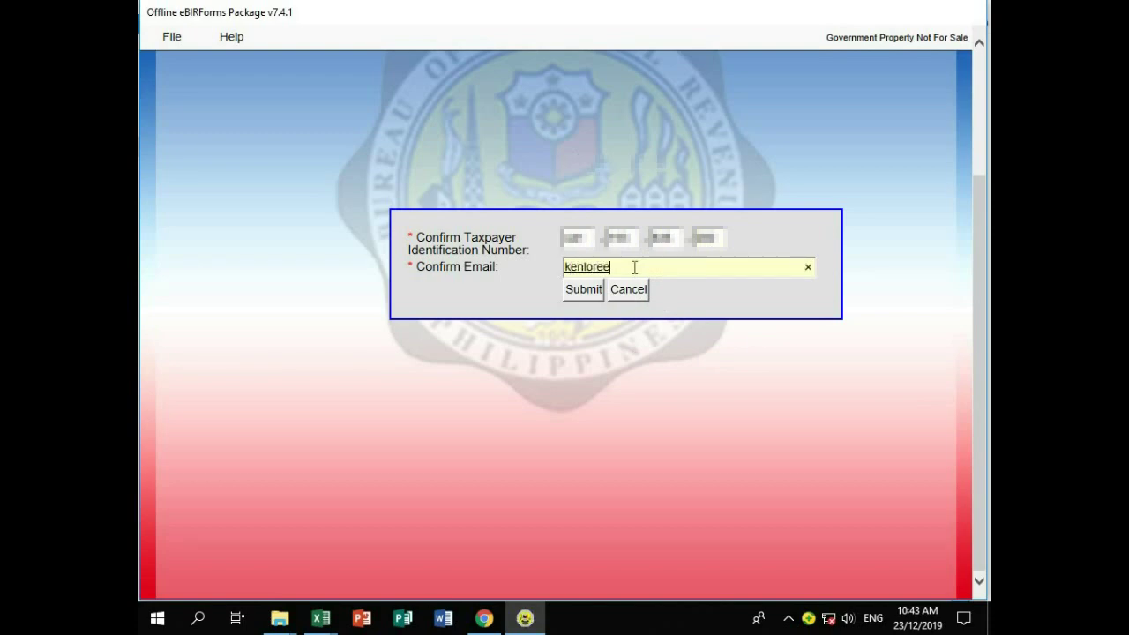
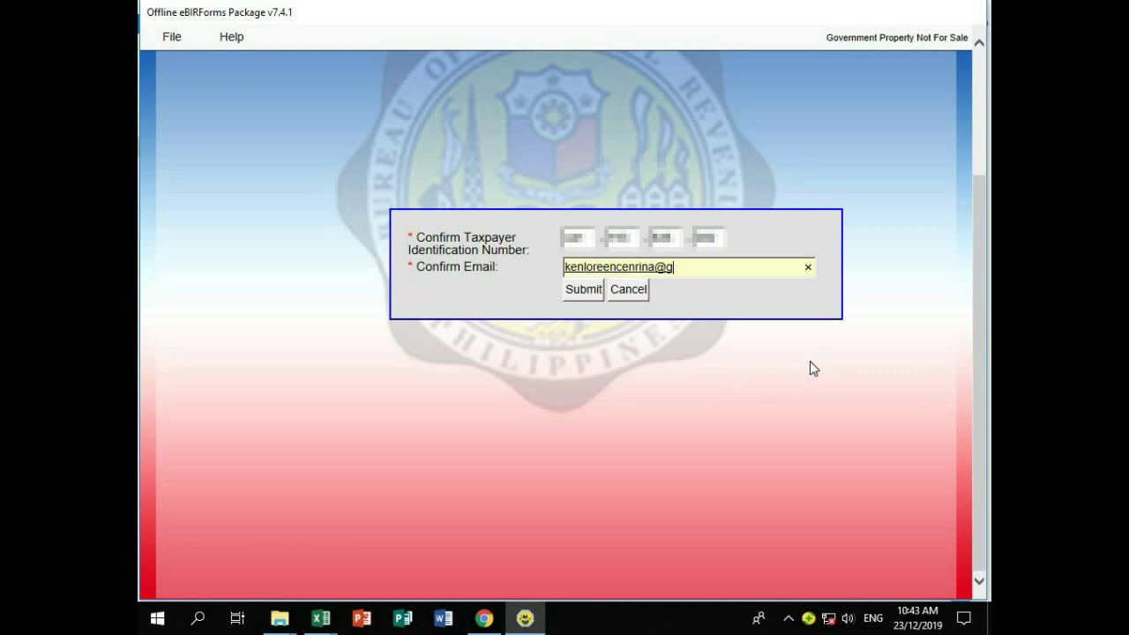
pyautogui.click(573, 443)
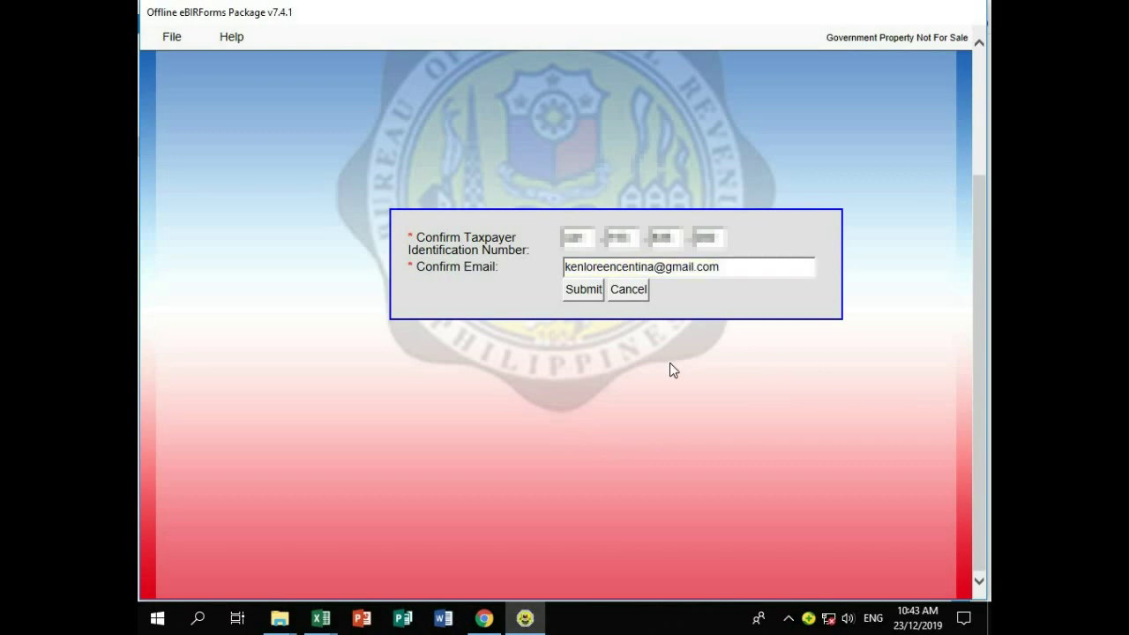
# Step: Submit the confirmed TIN and e-mail, dismiss the profile-saved message, and open Form 1701A
pyautogui.click(587, 291)
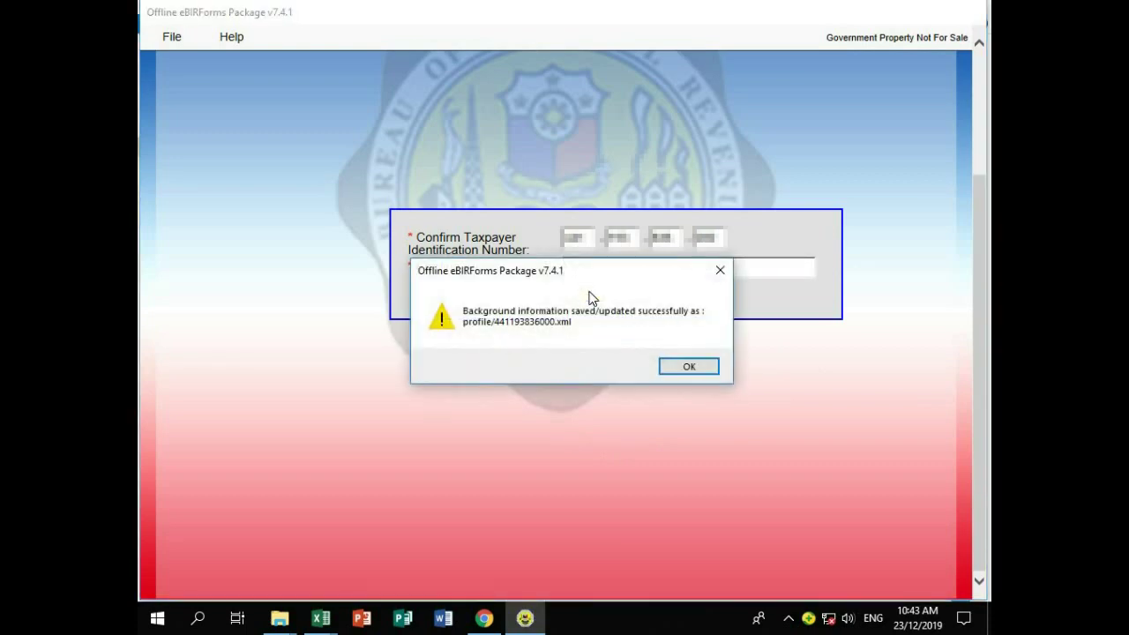
pyautogui.click(689, 367)
pyautogui.click(854, 282)
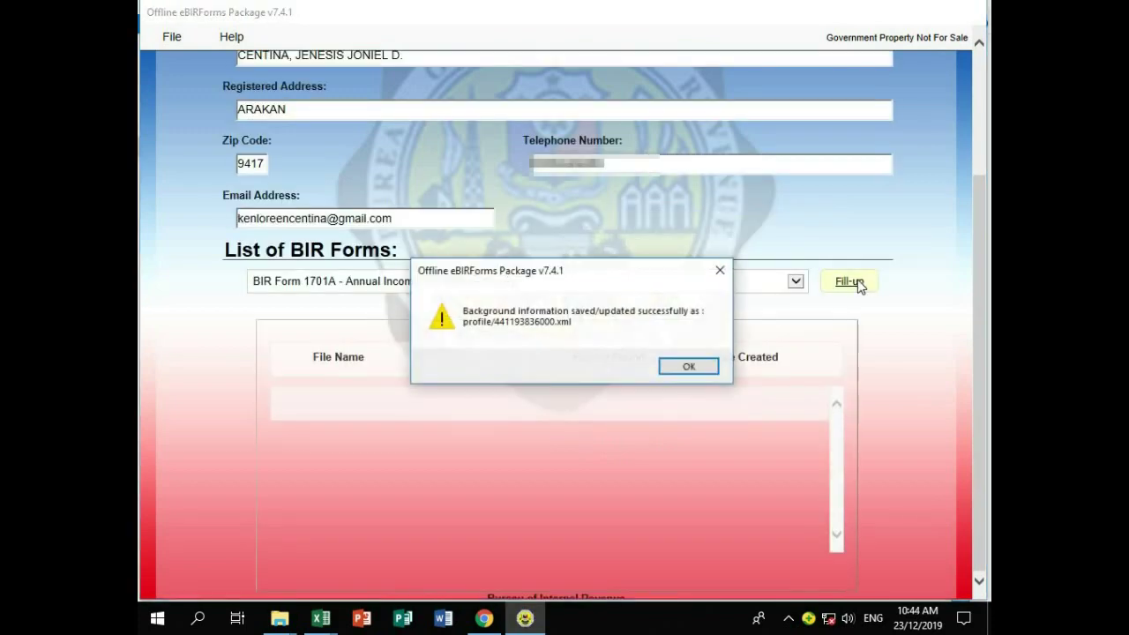
pyautogui.click(702, 369)
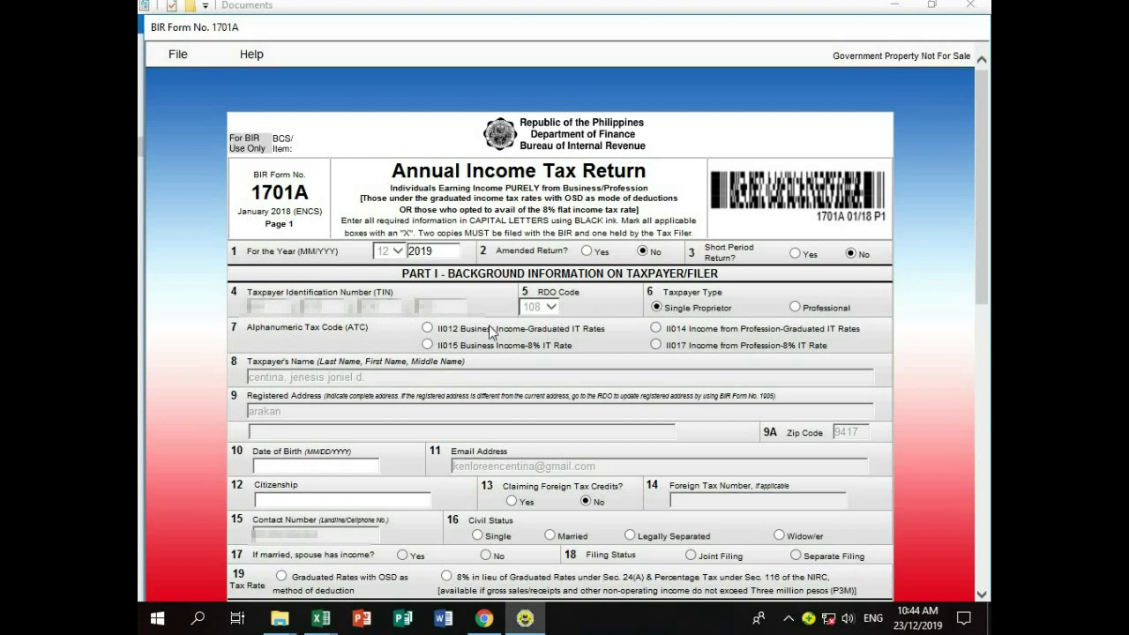
# Step: Set ATC II012, enter the date of birth and citizenship filipino, and mark civil status Married
pyautogui.click(428, 328)
pyautogui.write('//29/198')
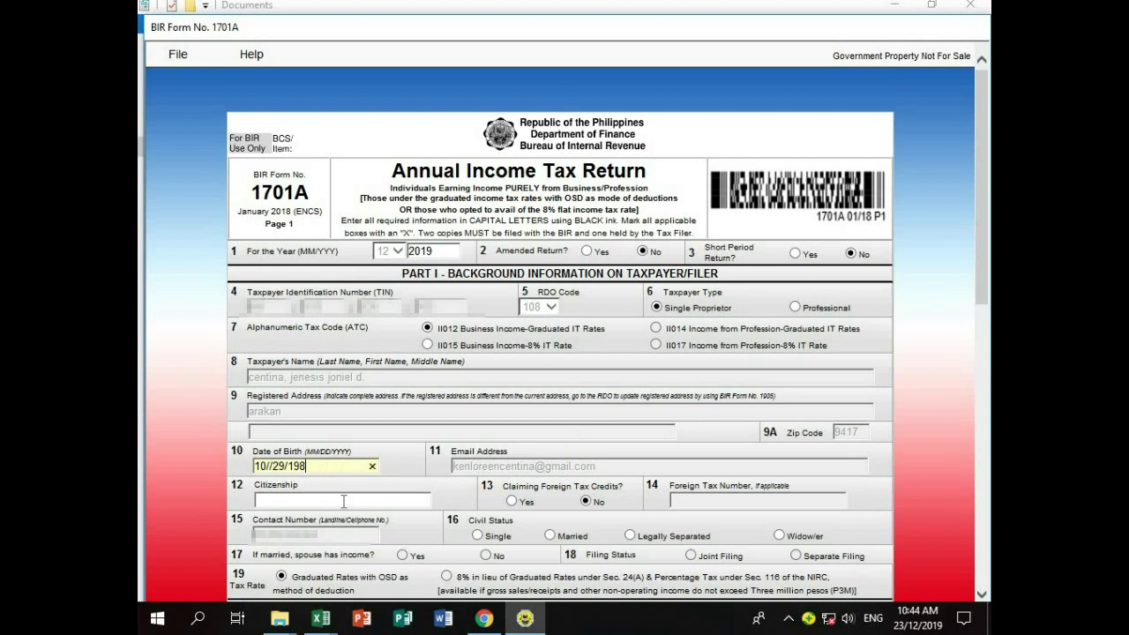
pyautogui.click(344, 506)
pyautogui.write('filipino')
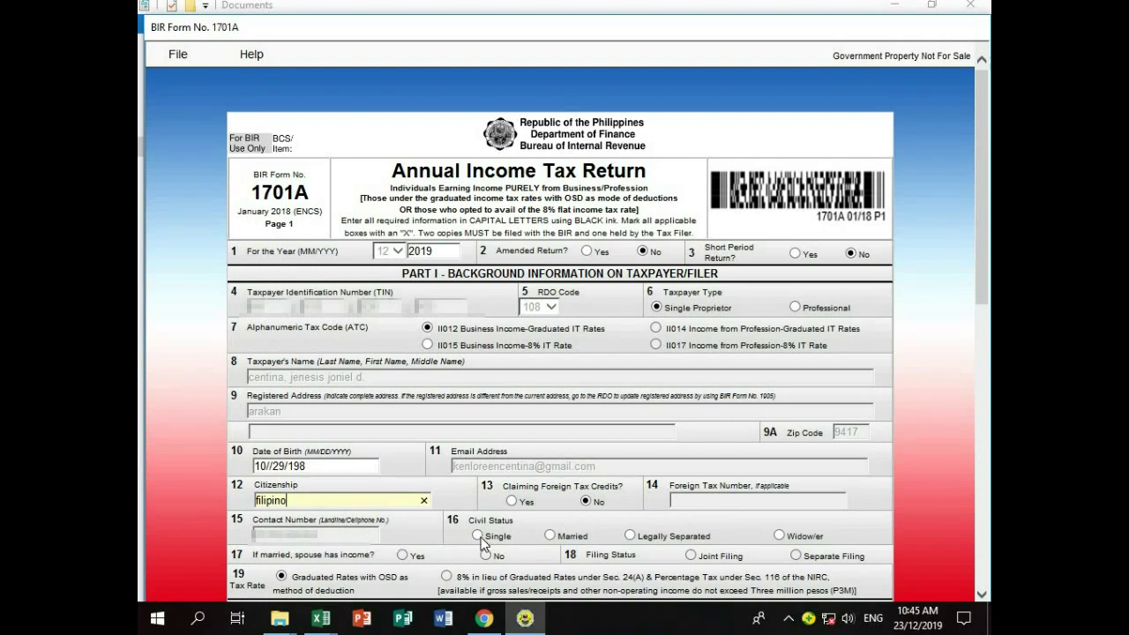
pyautogui.click(549, 536)
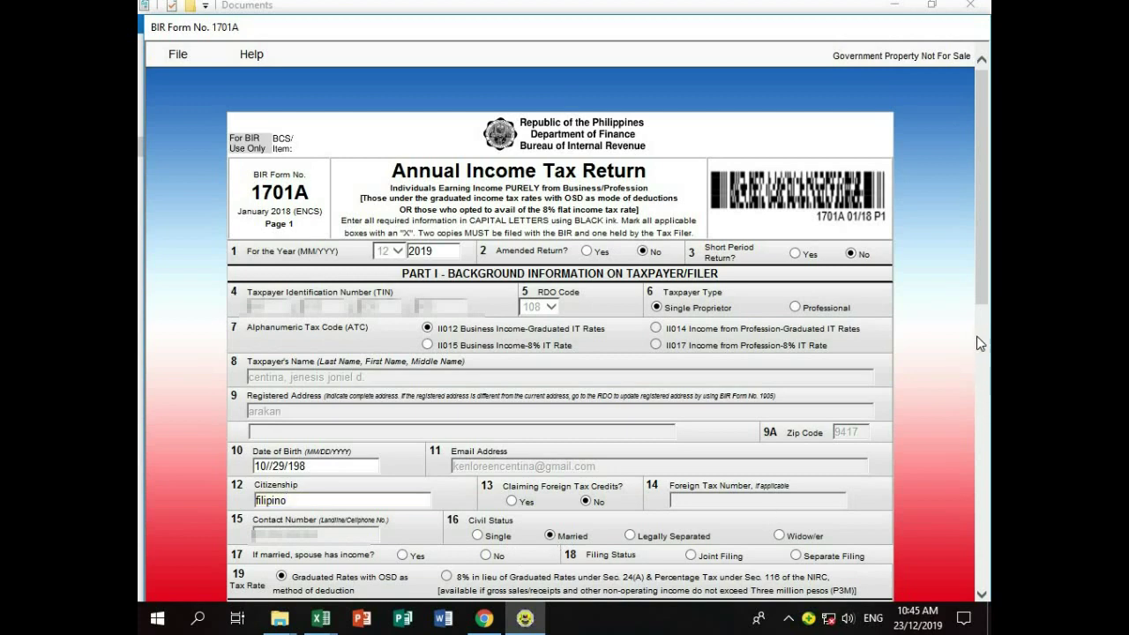
pyautogui.moveTo(985, 303); pyautogui.dragTo(985, 482)
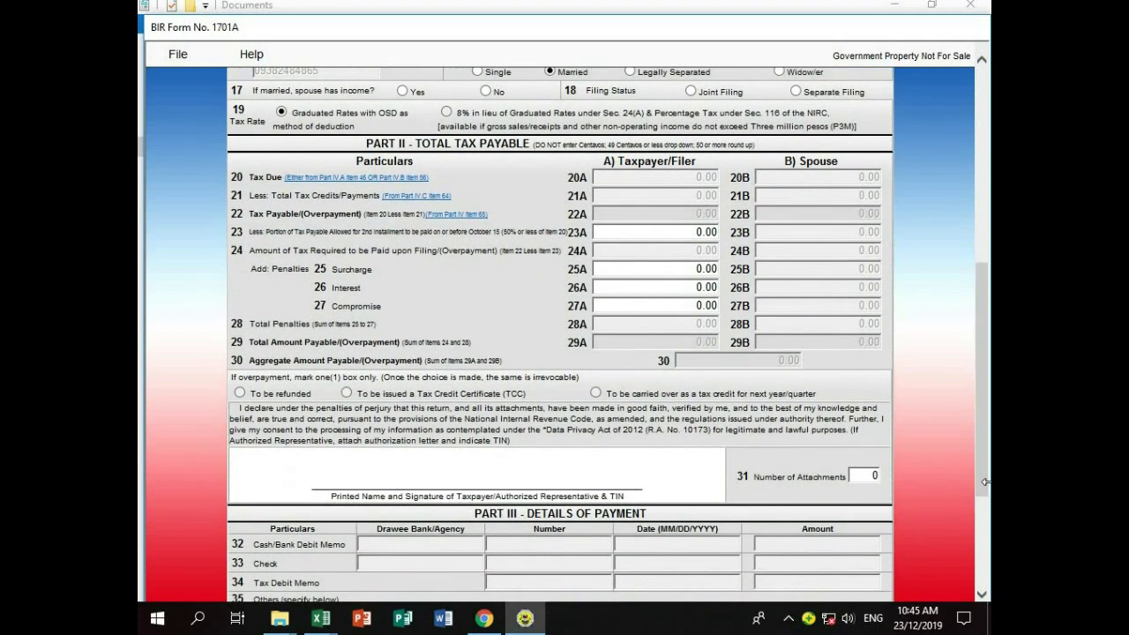